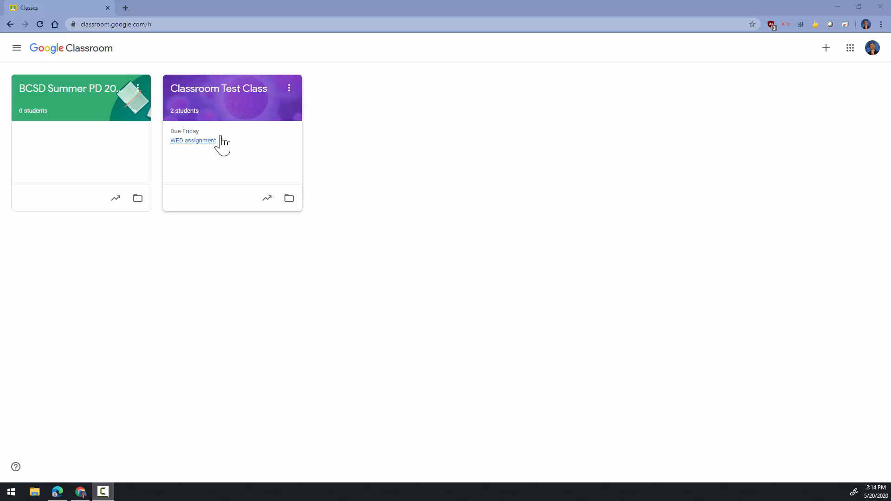
Check the management options available for the Classroom Test Class card, leaving the class as it is.
click(290, 91)
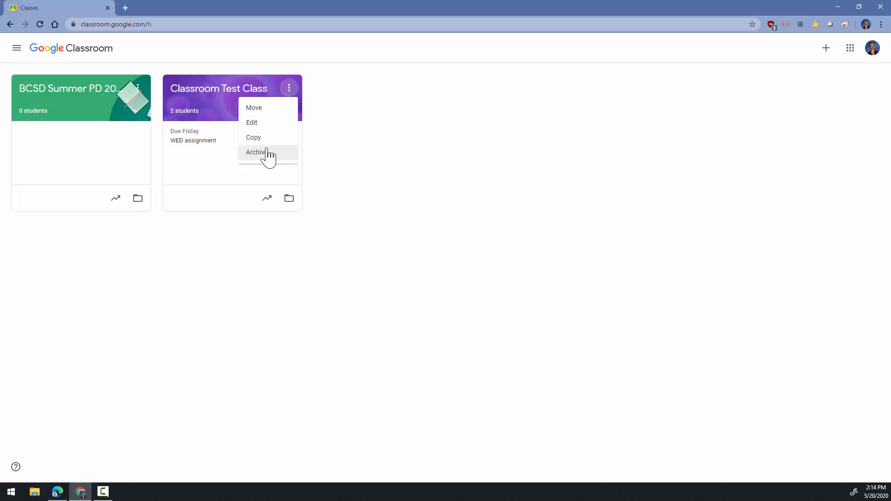
click(252, 240)
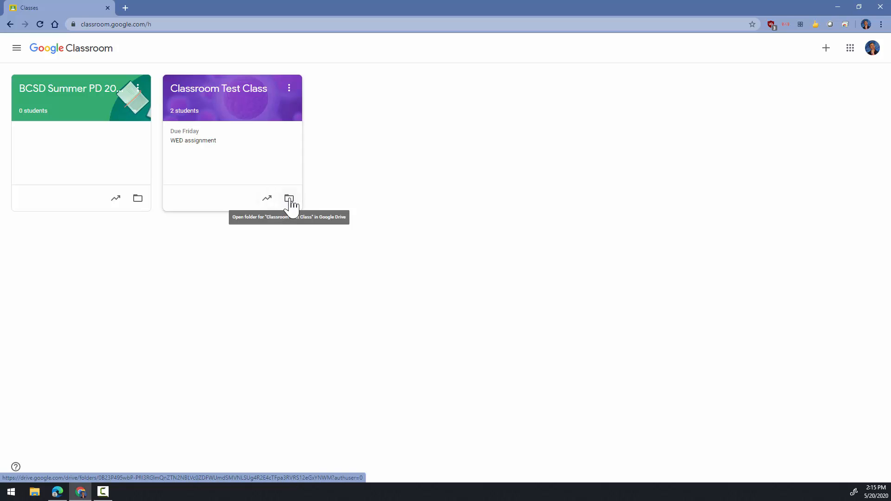
Open the Classroom settings and review the notification options, including the expanded per-class notifications.
click(17, 49)
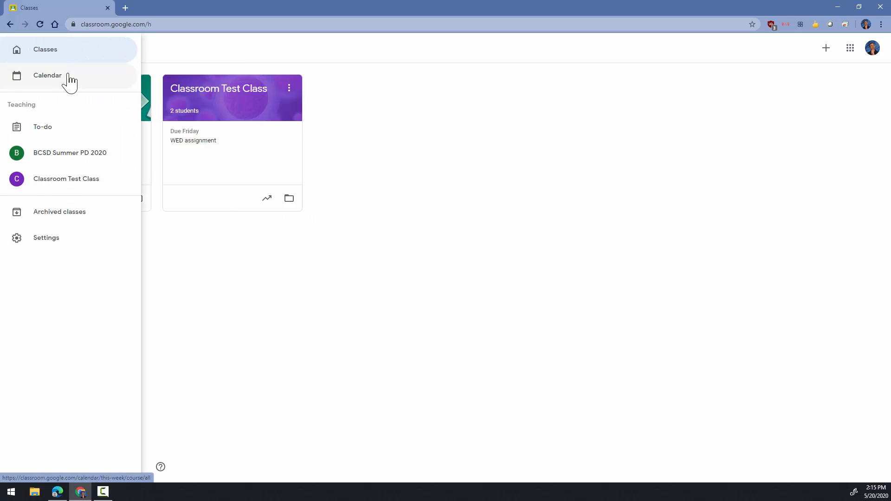
click(49, 239)
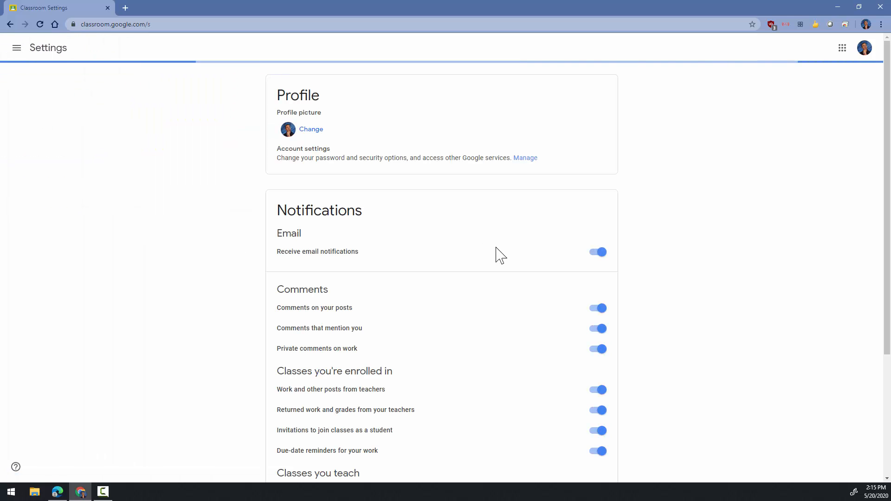
scroll(508, 307, down, 2)
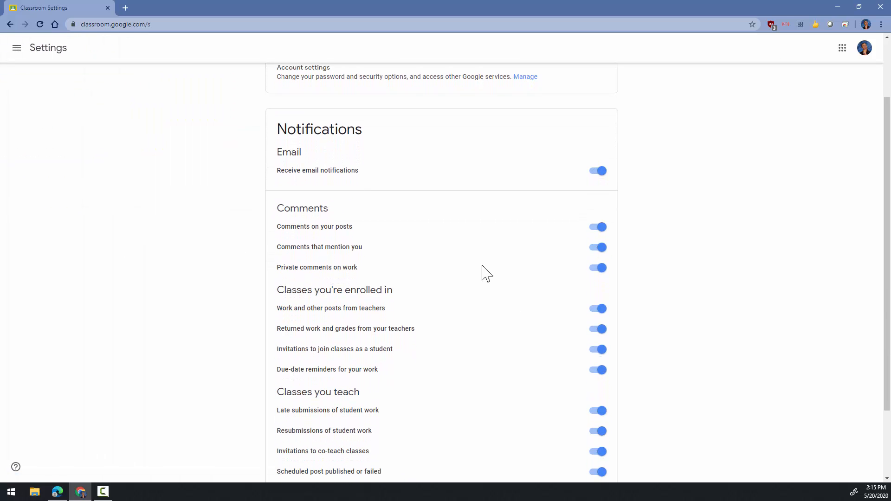
scroll(484, 272, down, 2)
scroll(484, 272, up, 4)
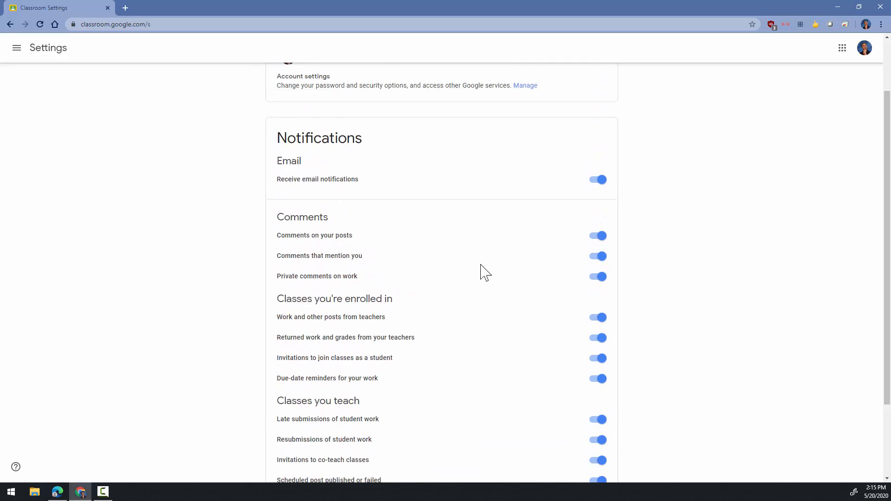
scroll(485, 272, down, 4)
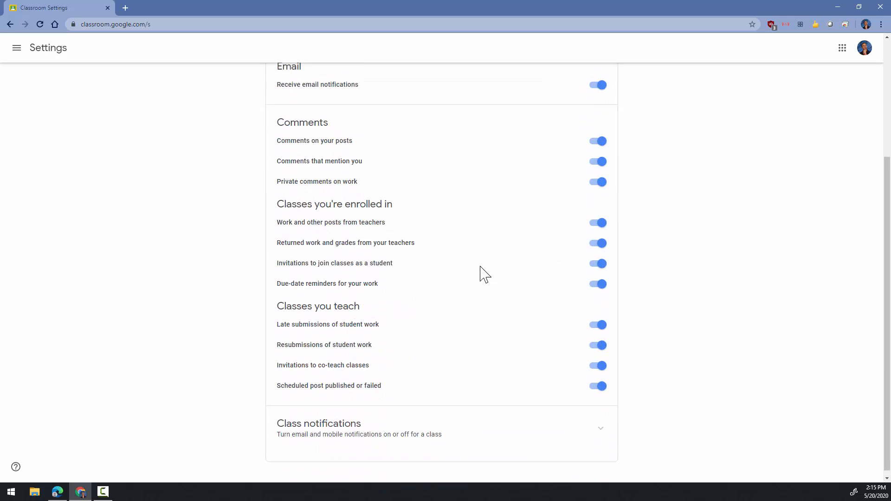
click(600, 424)
scroll(389, 407, down, 1)
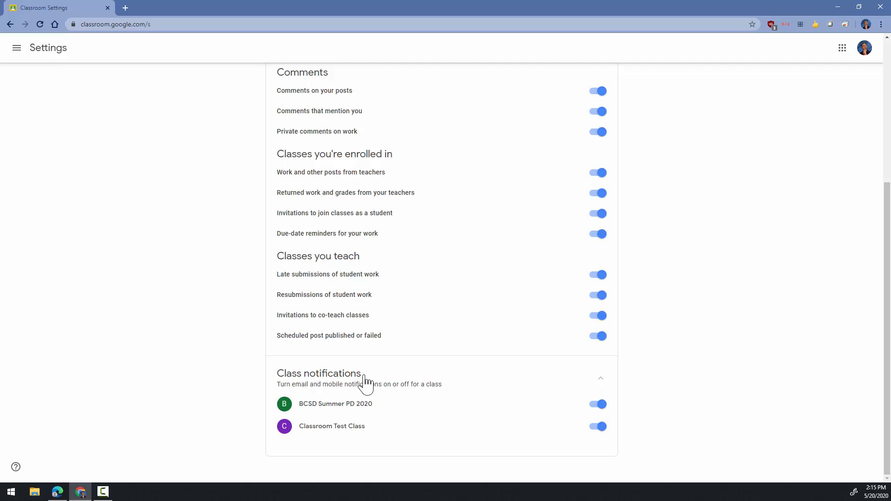
Go back to the class list, open Classroom Test Class and highlight its class code.
click(17, 50)
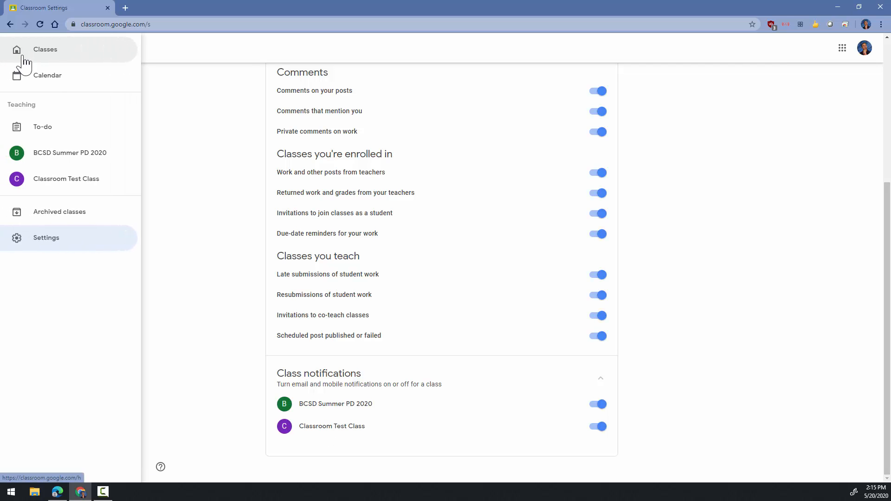
click(51, 52)
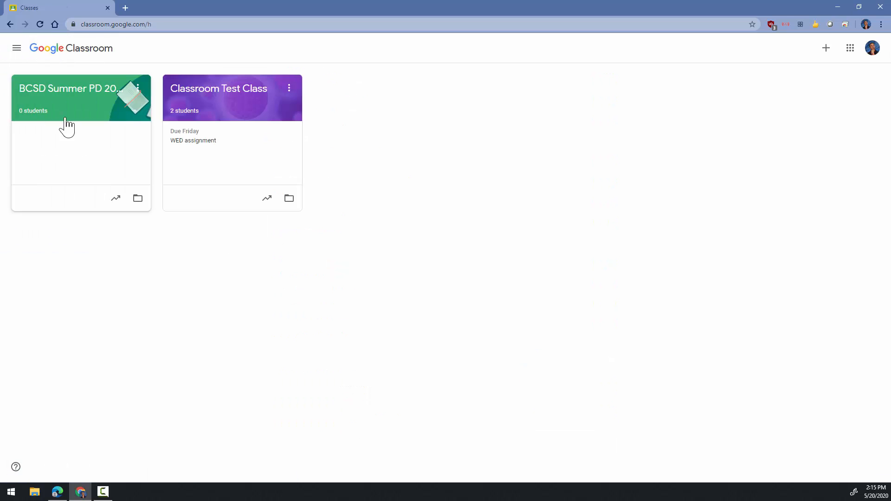
click(232, 99)
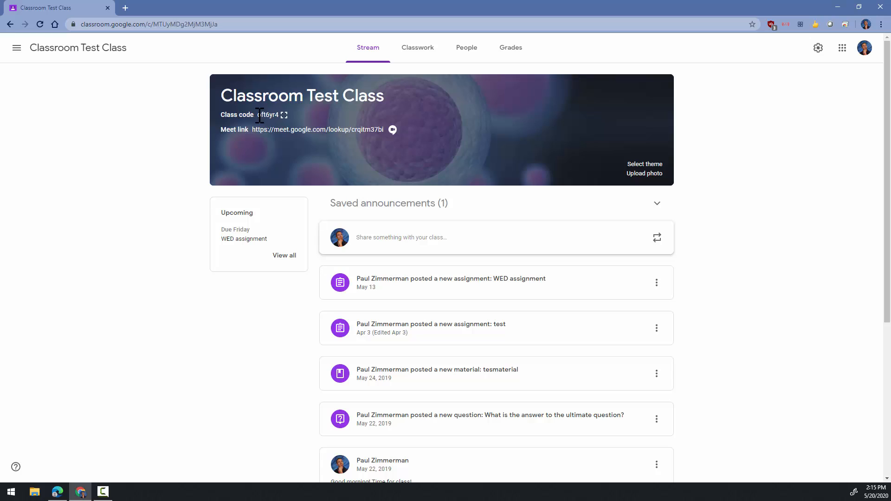
drag(279, 115, 273, 116)
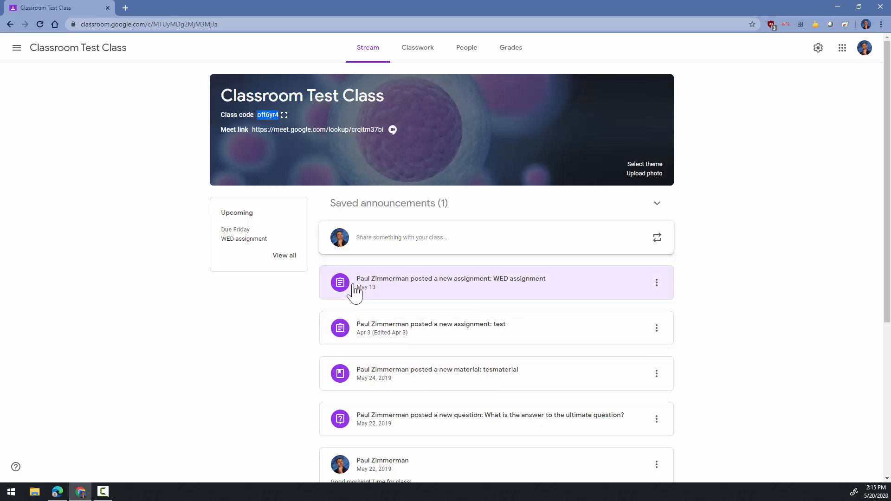
Draft a stream announcement reading "Hello everyone!" and review the classes and students it can be addressed to.
click(388, 239)
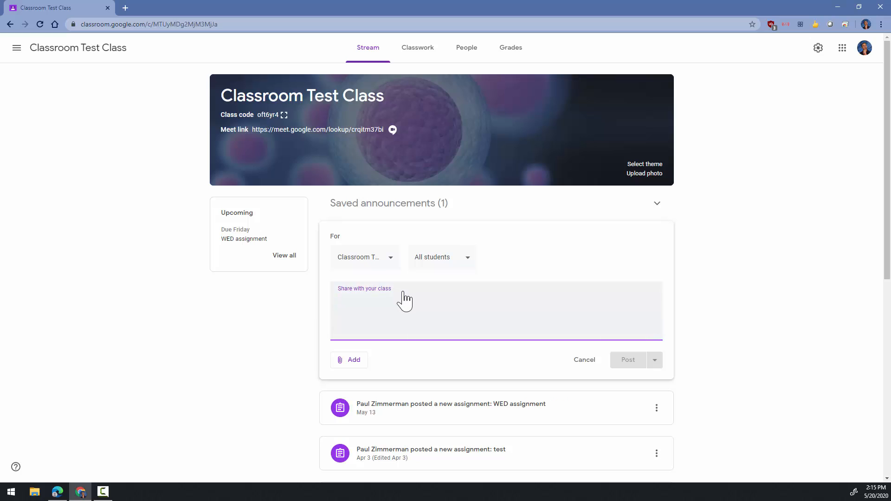
text(Hello everyone!)
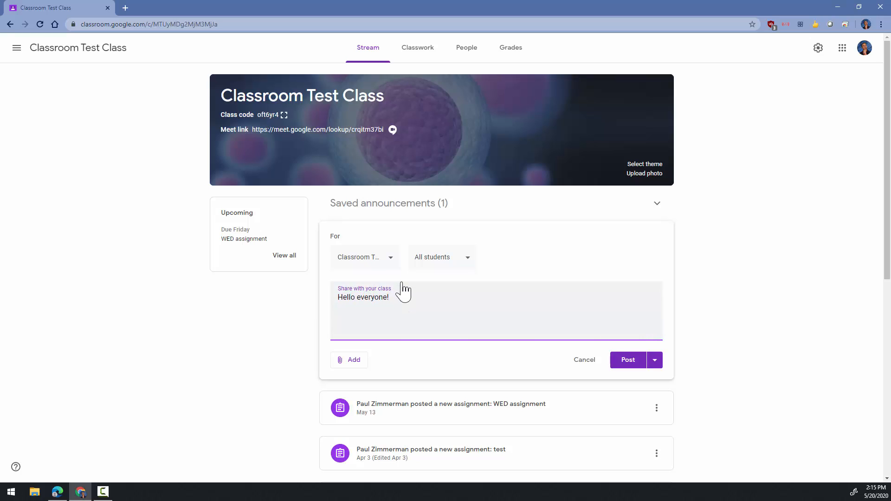
click(388, 259)
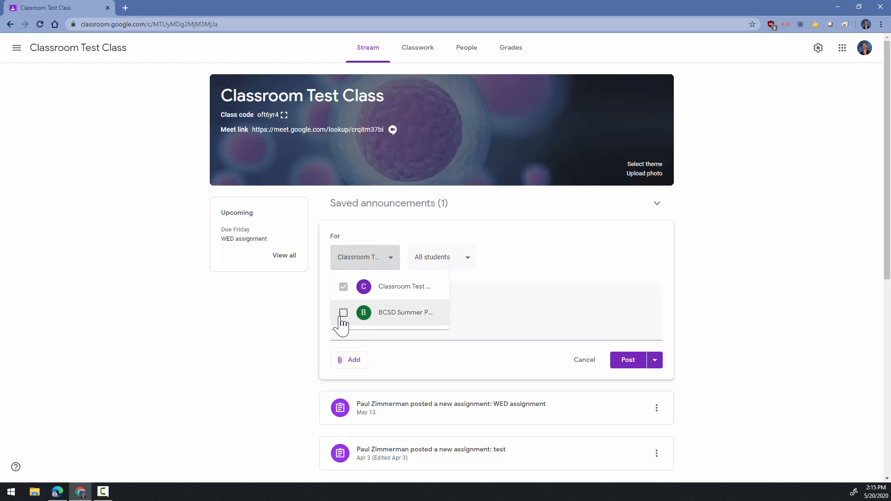
click(465, 262)
click(465, 263)
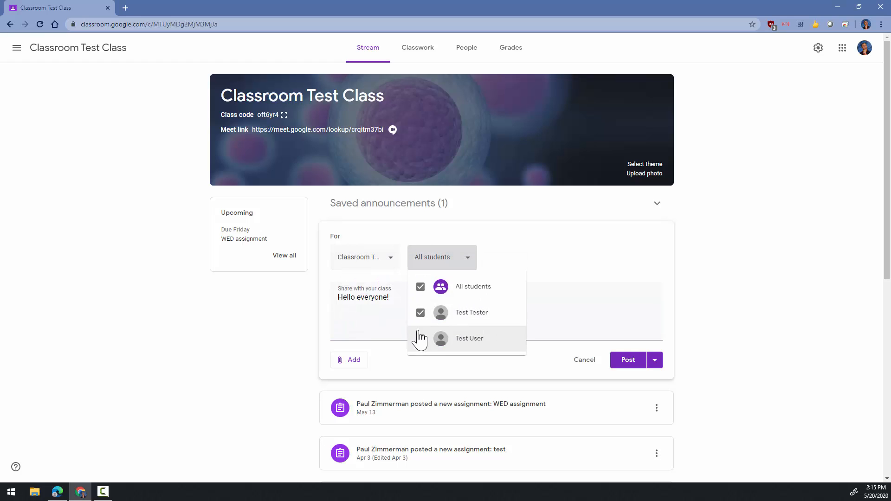
click(371, 322)
Review the announcement's attachment sources and scheduling dialog, without attaching or scheduling anything.
click(349, 361)
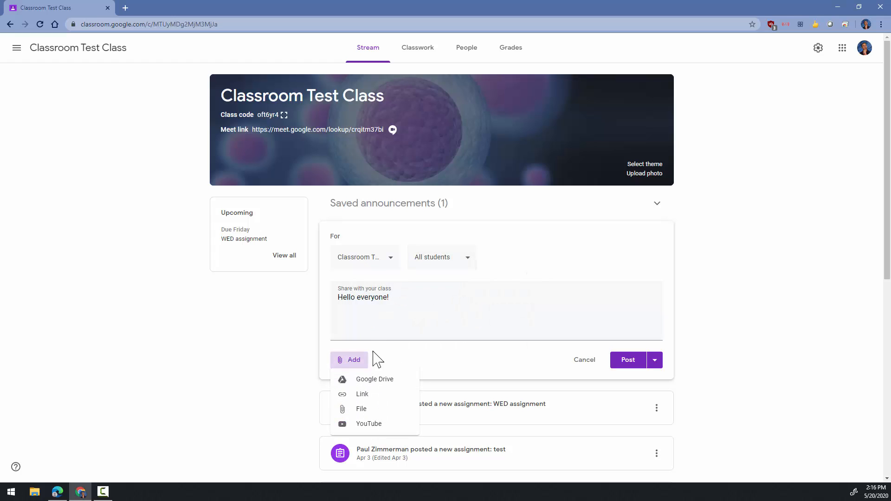
click(400, 304)
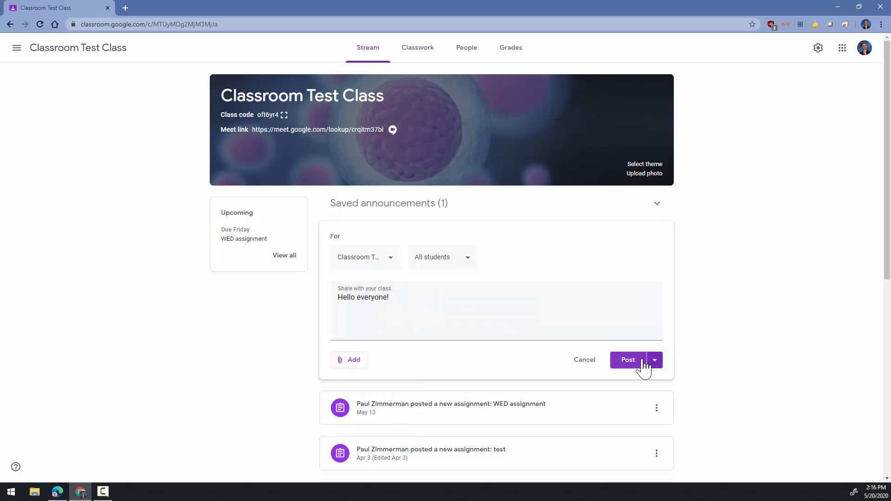
click(656, 363)
click(629, 376)
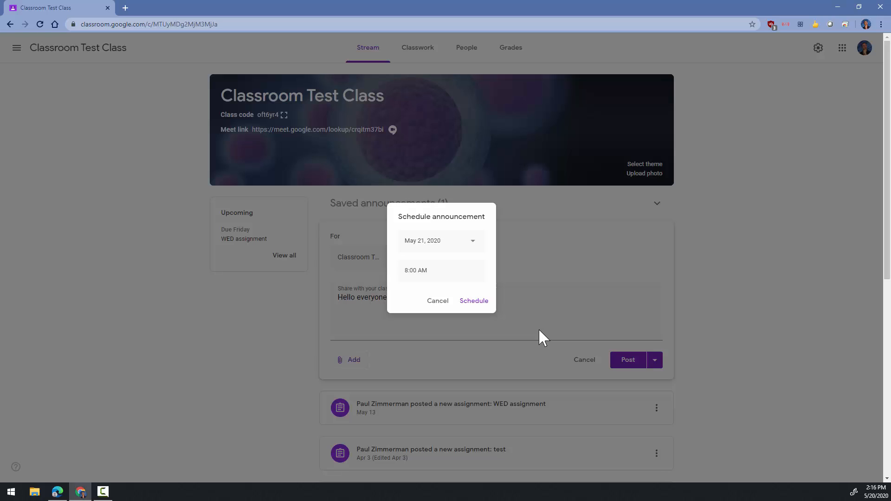
click(436, 302)
Go to the Classwork page of Classroom Test Class, discarding the unposted announcement.
scroll(406, 97, down, 1)
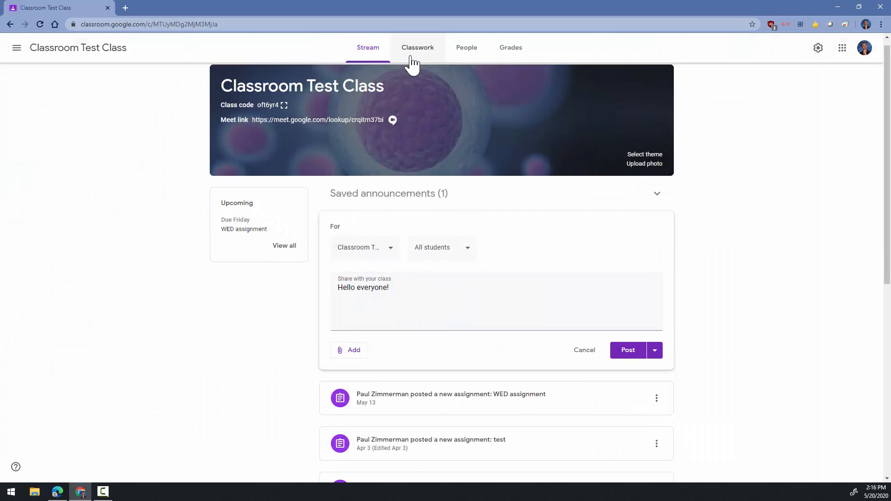
click(411, 56)
click(495, 281)
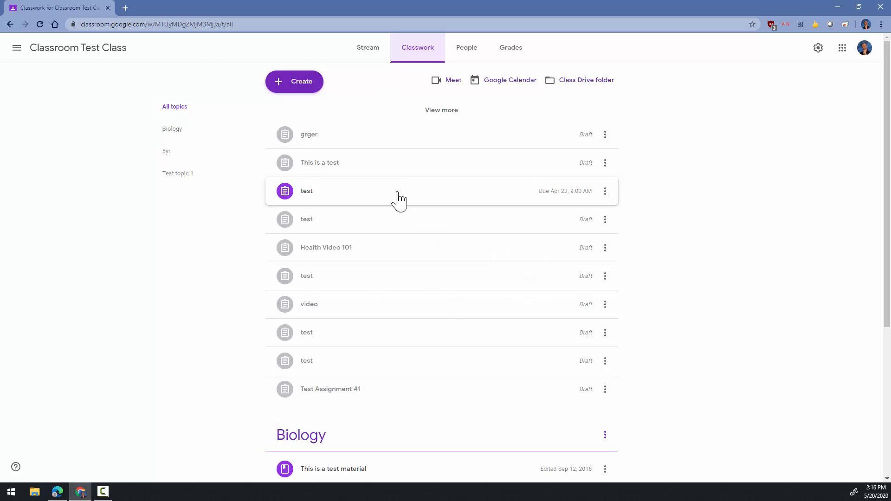
Create a new assignment titled "Test Item" with the instructions "Do the work.".
click(300, 84)
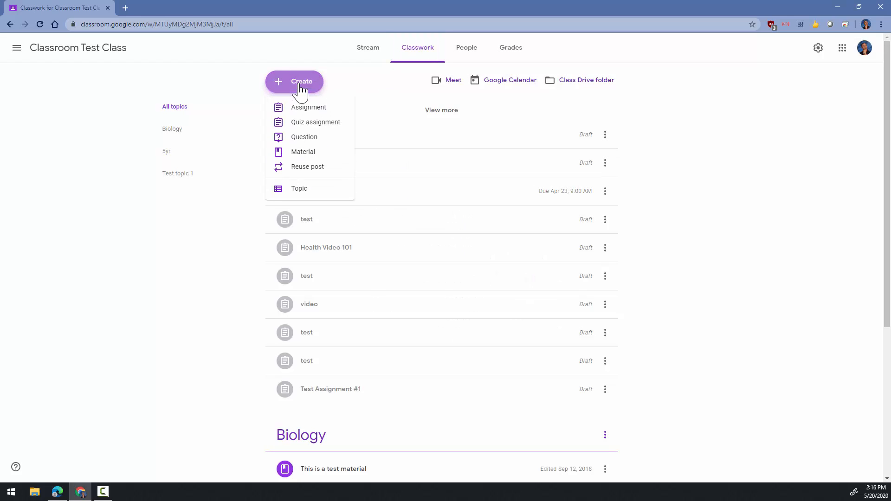
click(309, 107)
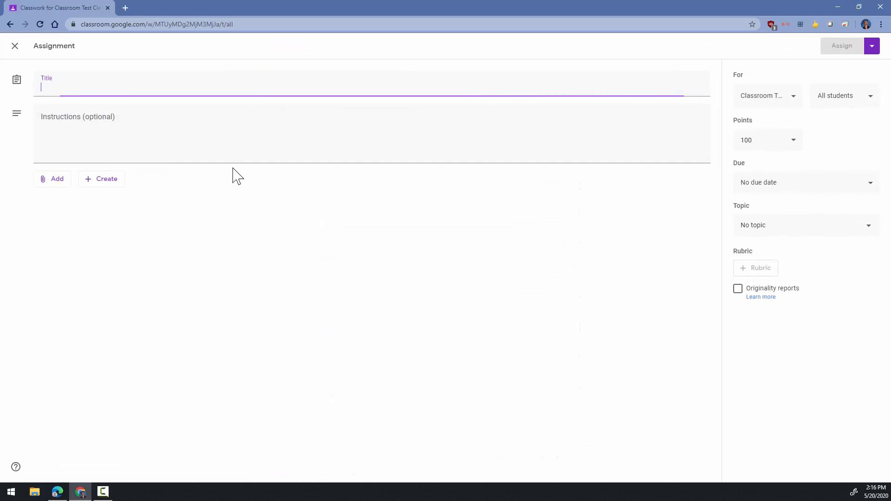
text(Test Item)
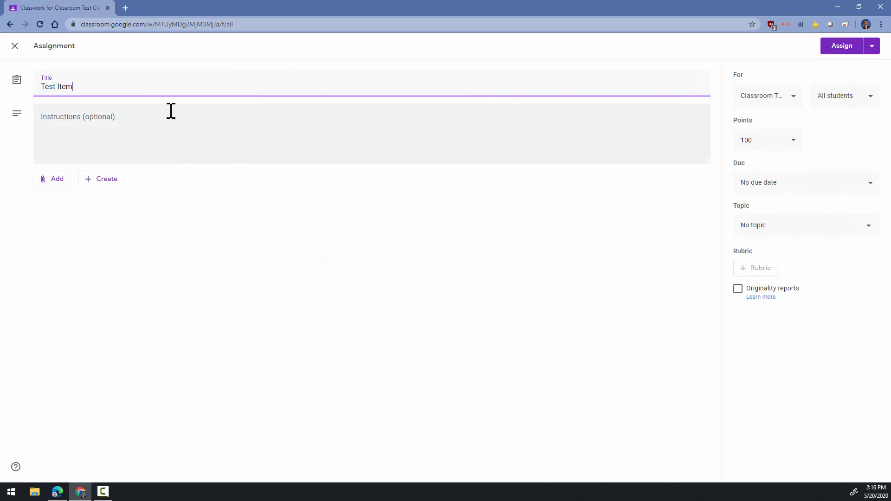
click(171, 111)
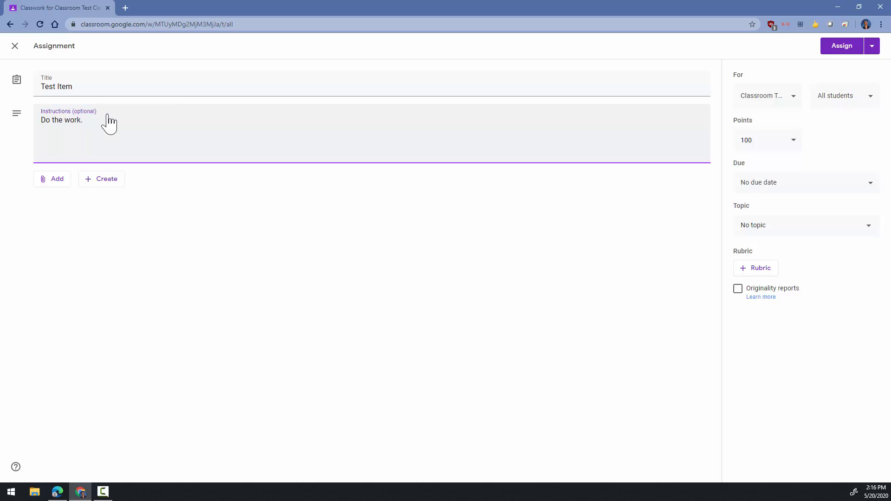
Attach the Explore Idaho document from Google Drive to the assignment and set it to make a copy for each student.
click(53, 181)
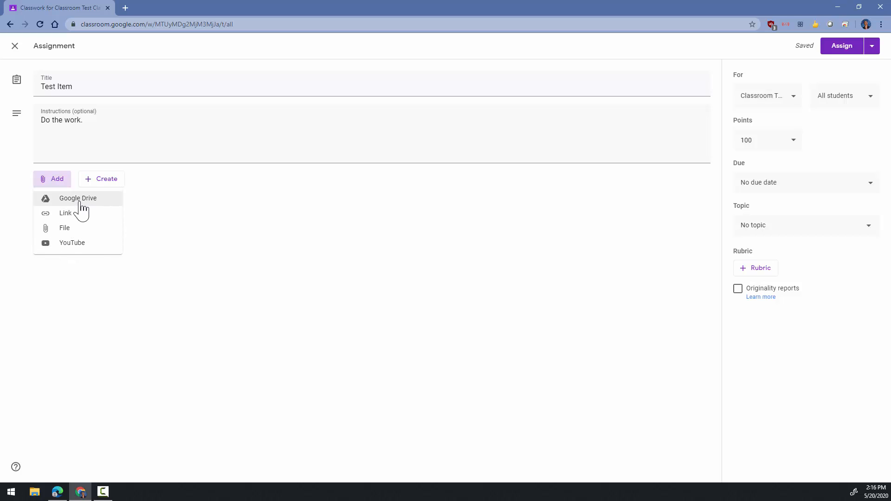
click(81, 204)
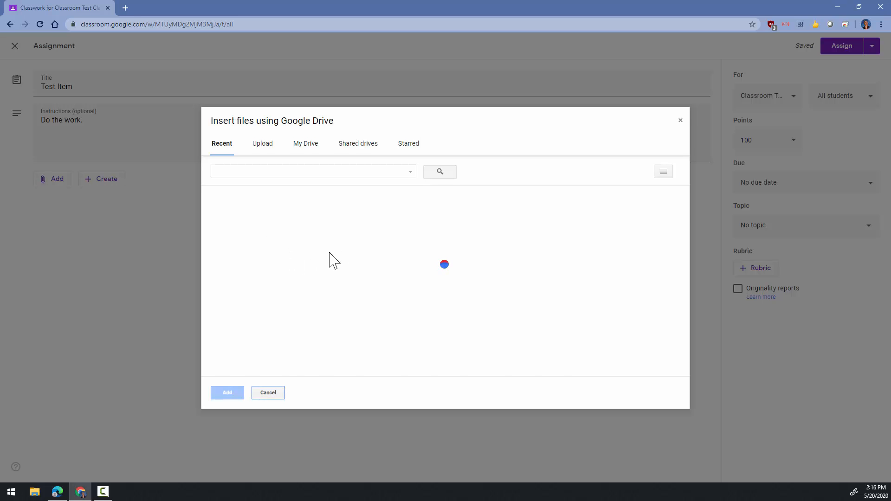
double_click(421, 255)
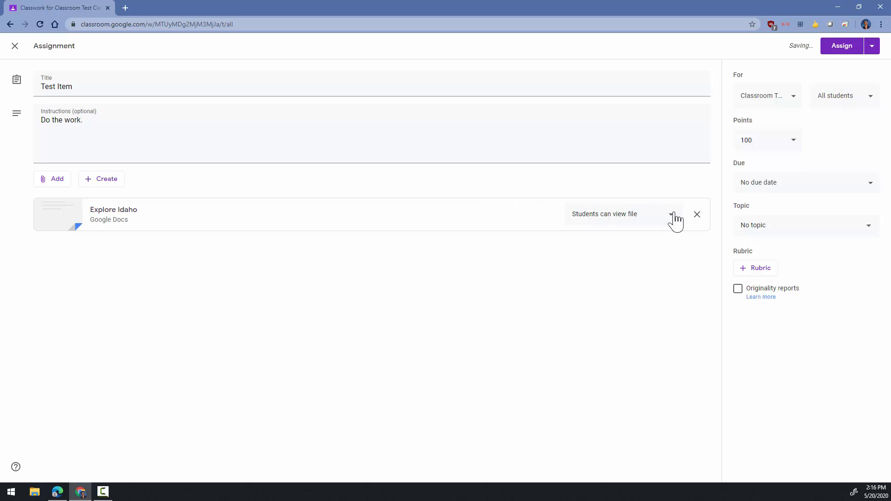
click(665, 216)
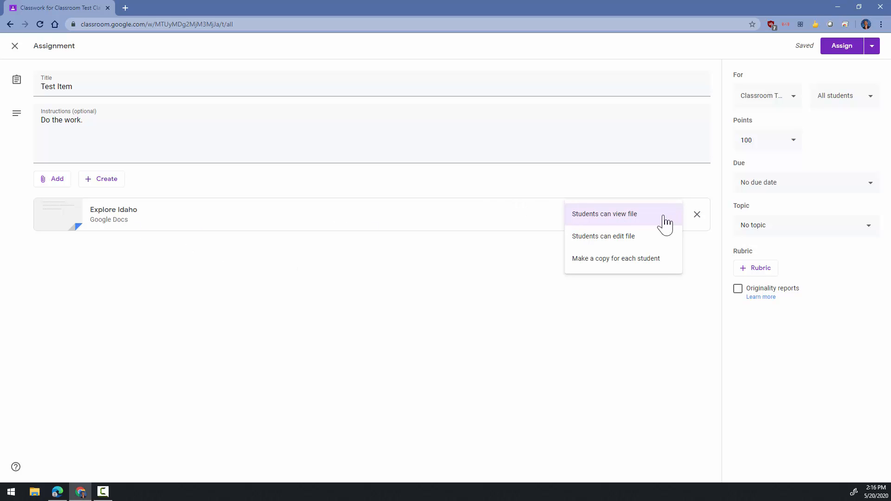
click(625, 264)
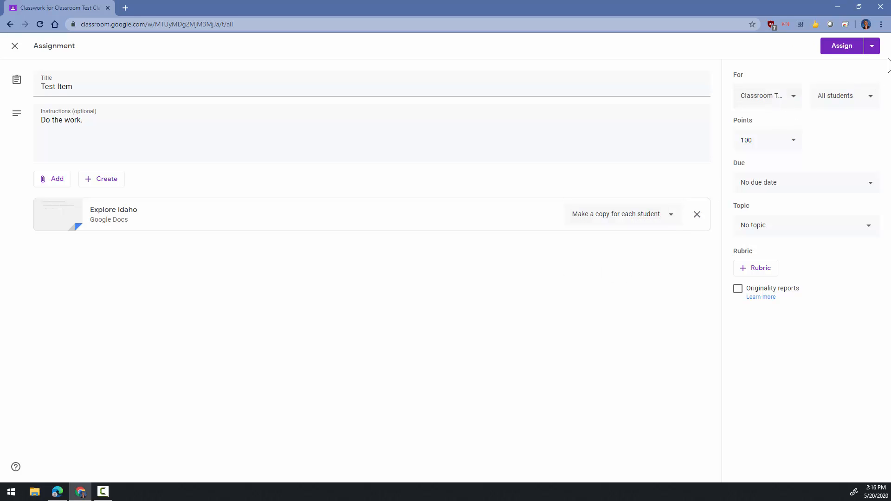
Review the assignment's publishing options and the classes and students it can be assigned to, keeping the current selections.
click(871, 50)
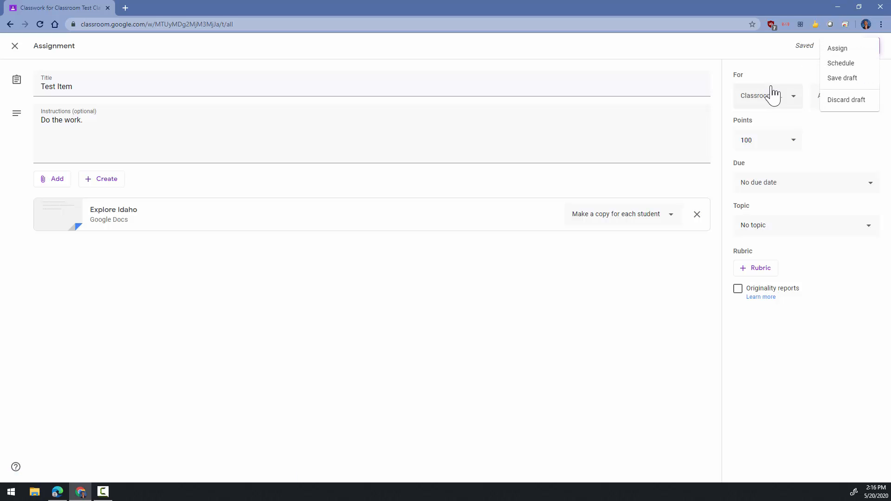
click(813, 92)
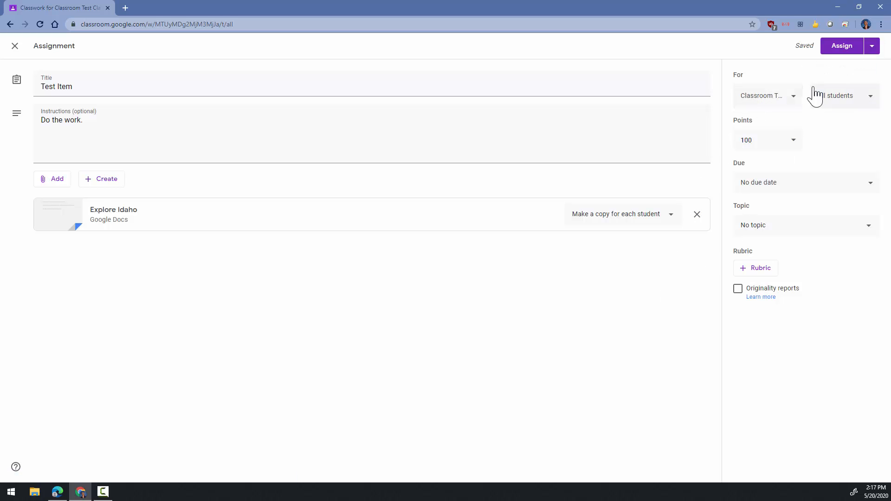
click(798, 99)
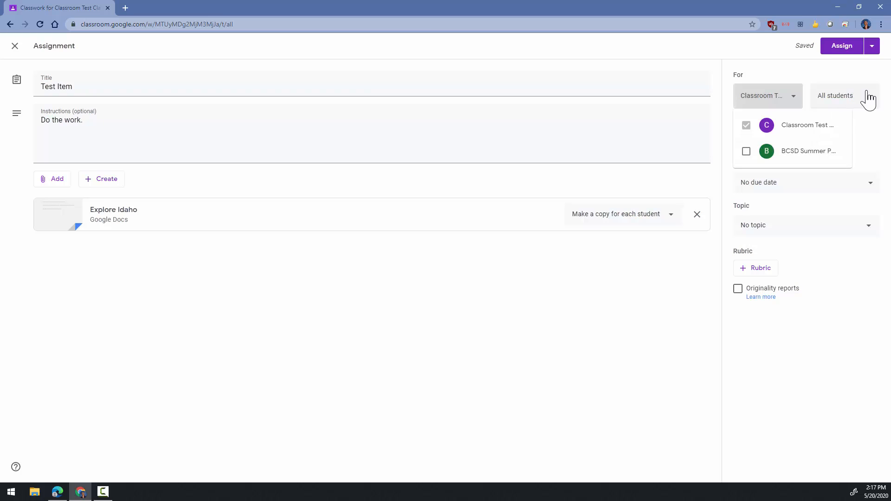
click(867, 98)
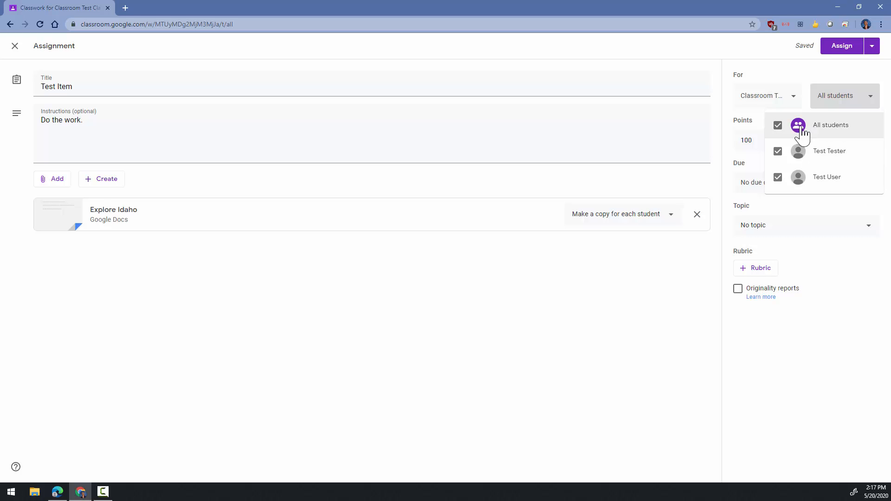
click(654, 322)
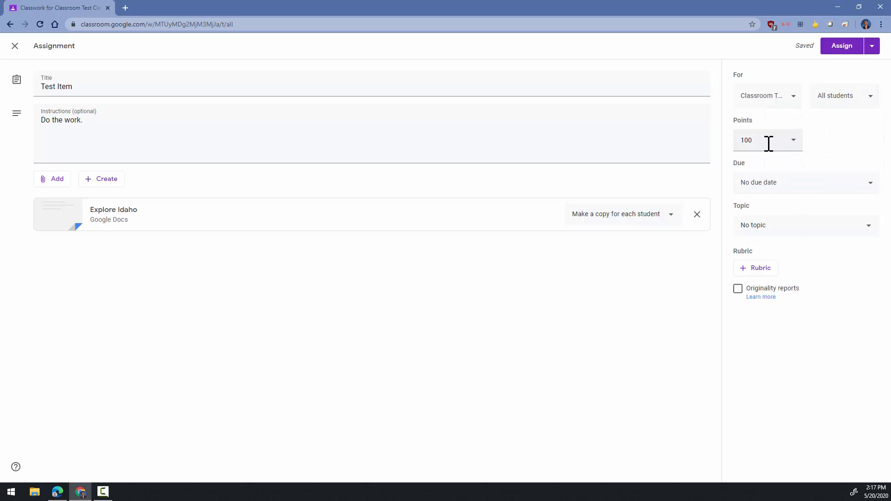
Set the Test Item assignment's due date to May 27, 2020, without a time.
click(866, 191)
click(825, 216)
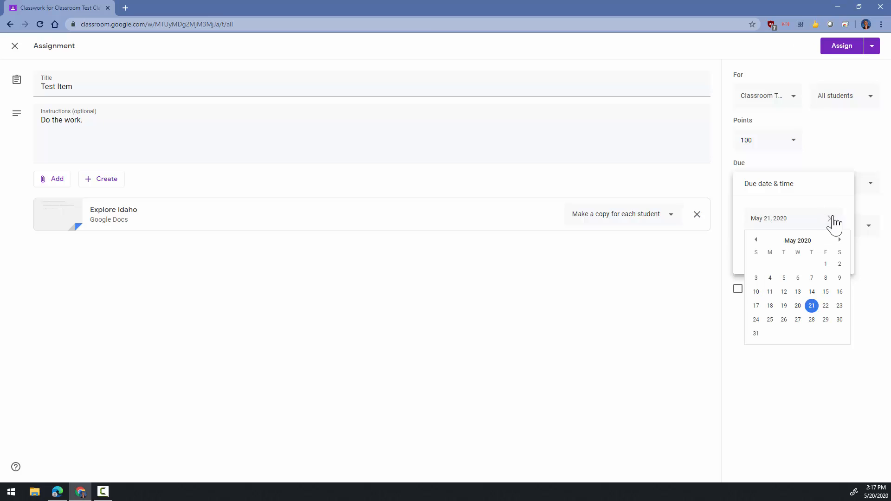
click(798, 320)
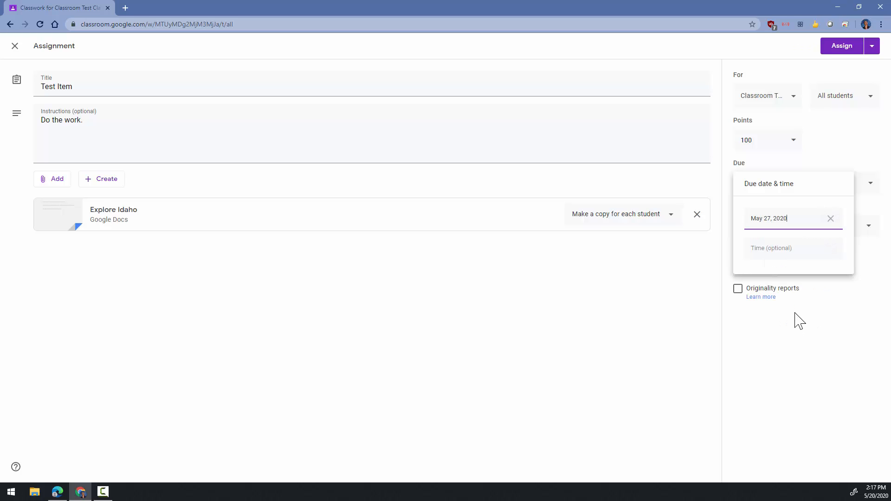
click(841, 321)
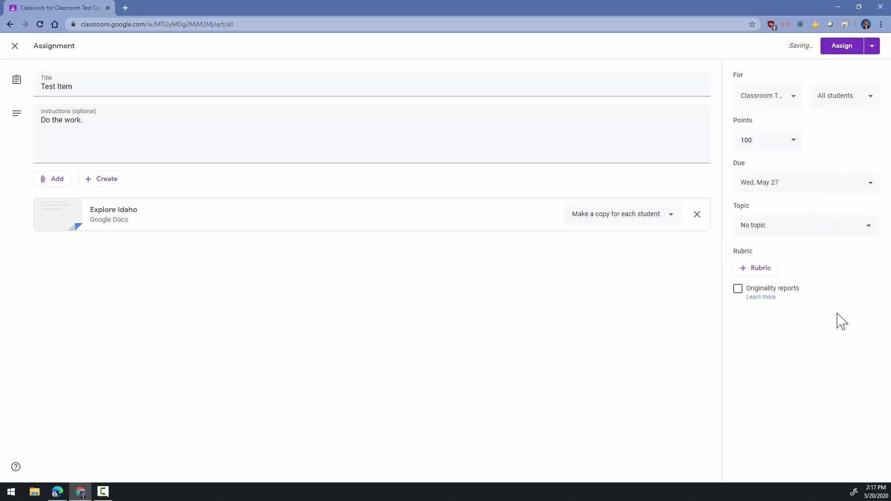
Check the available topics, keep No topic, and assign Test Item to the class.
click(865, 225)
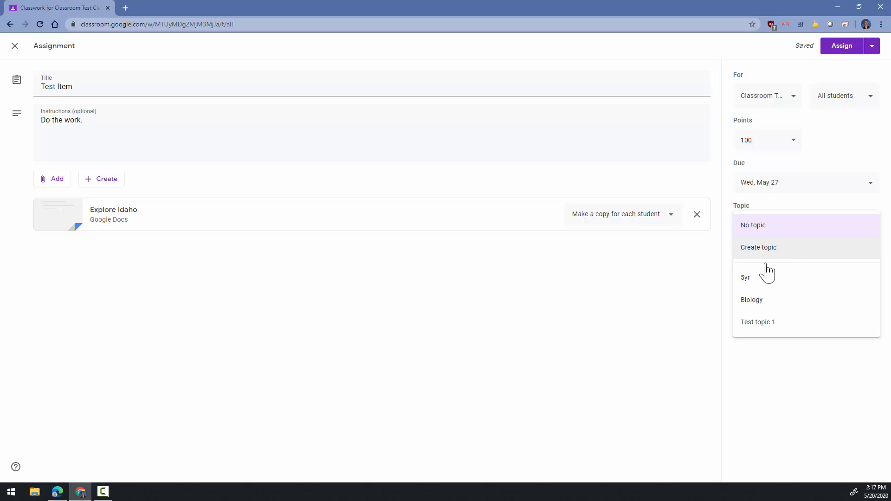
click(593, 292)
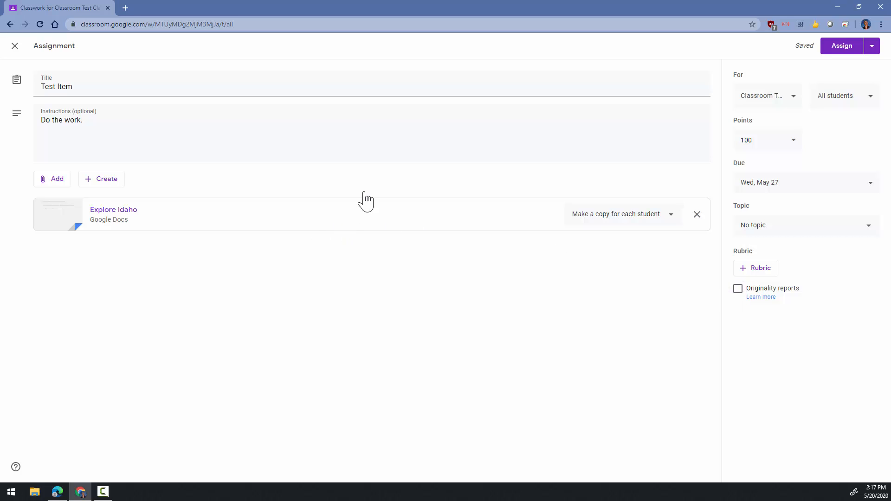
click(850, 46)
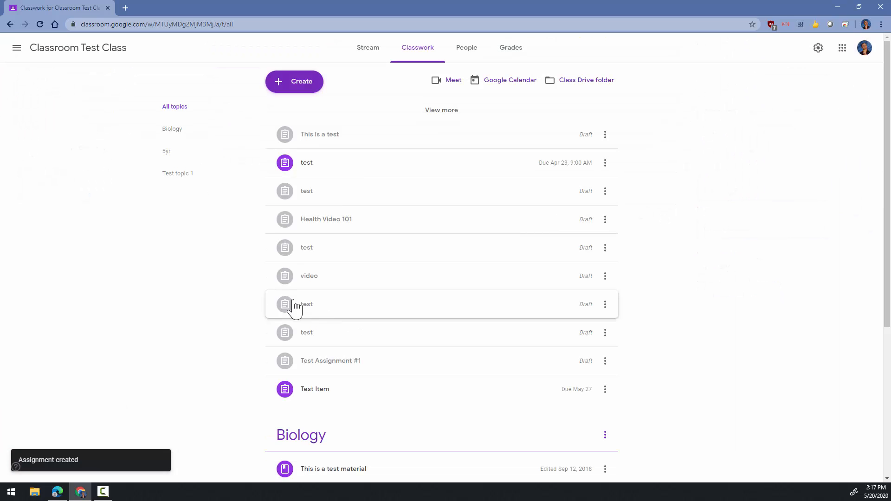
Start a quiz assignment, turn on Locked mode on Chromebooks for its Blank Quiz, and close it without assigning.
click(309, 83)
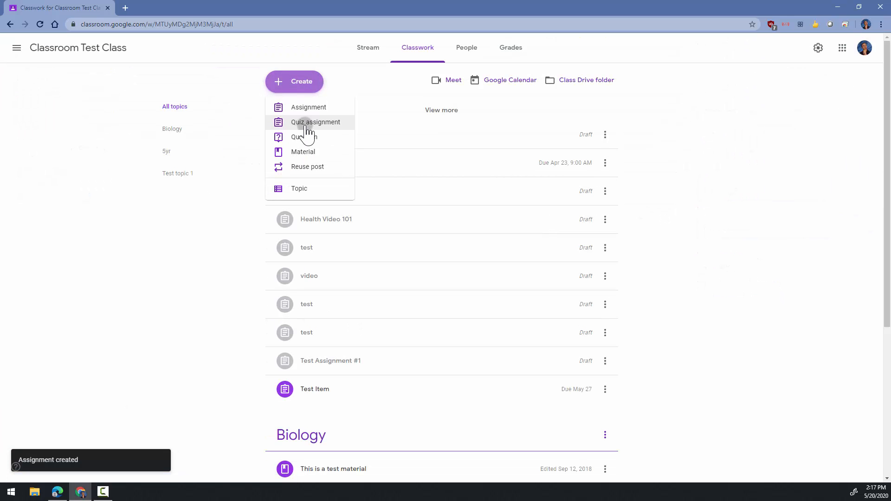
click(306, 126)
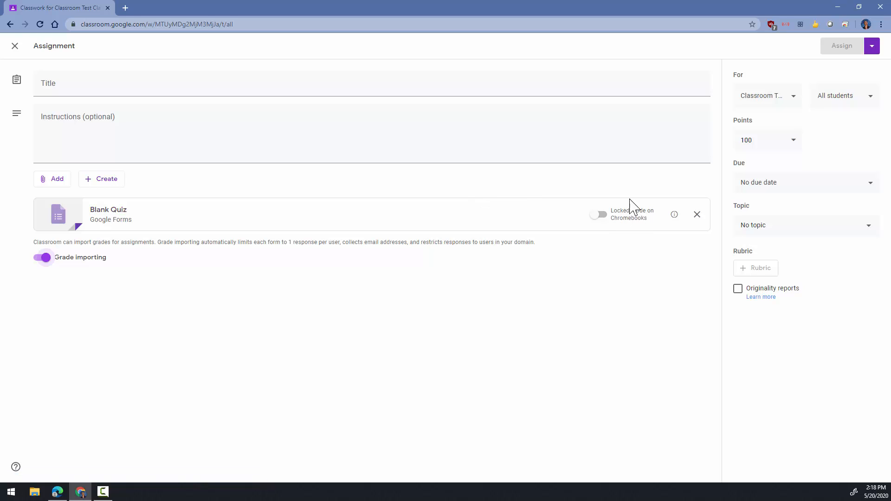
click(600, 218)
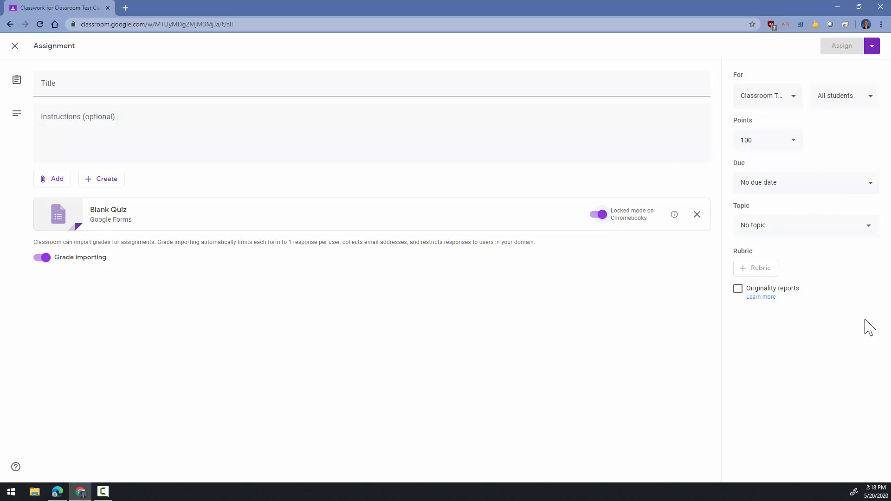
click(16, 45)
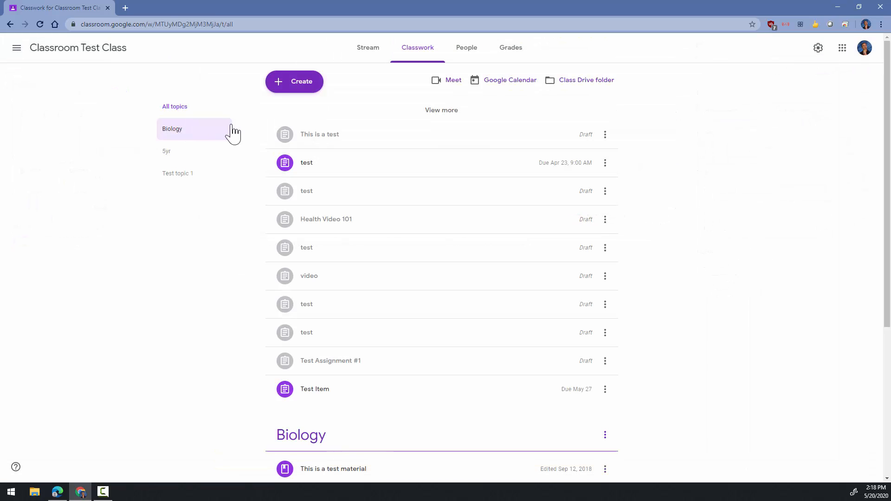
Open a new question form, examine the answer types it offers, and close it without asking anything.
click(306, 87)
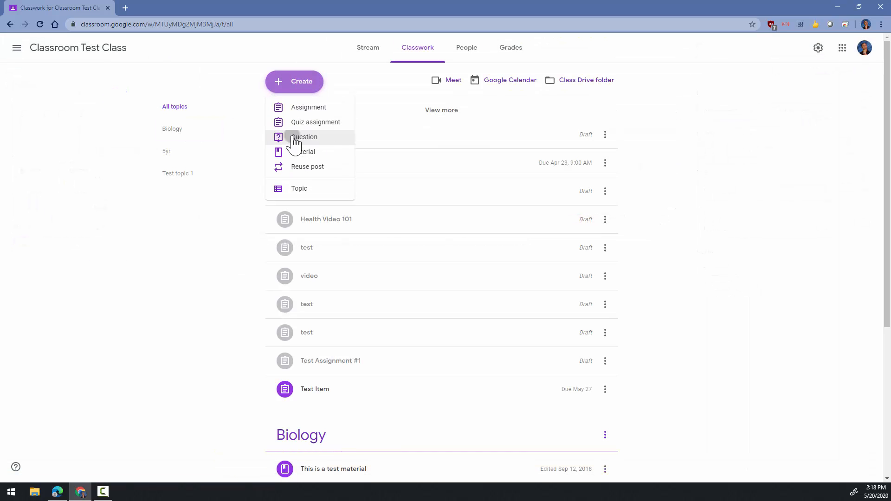
click(297, 136)
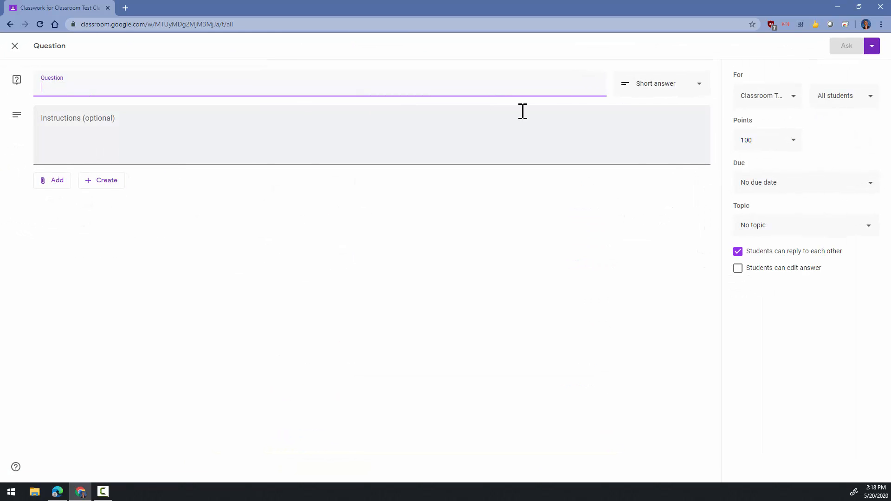
click(693, 88)
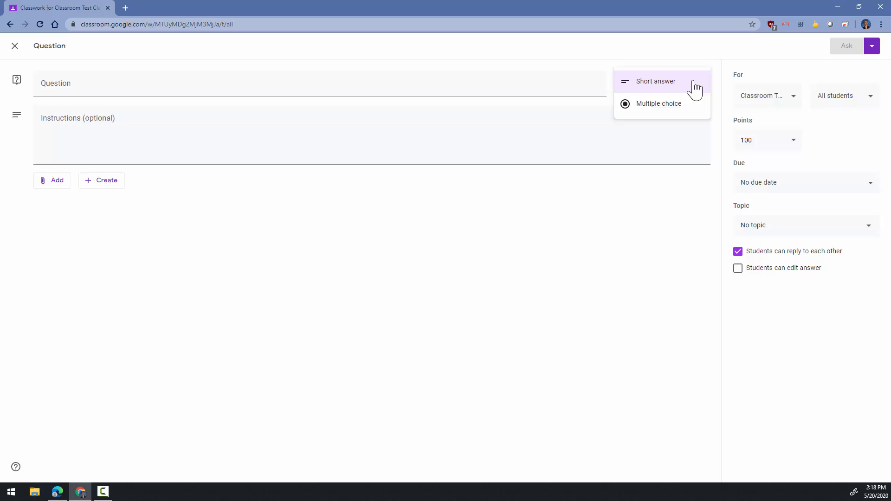
click(15, 46)
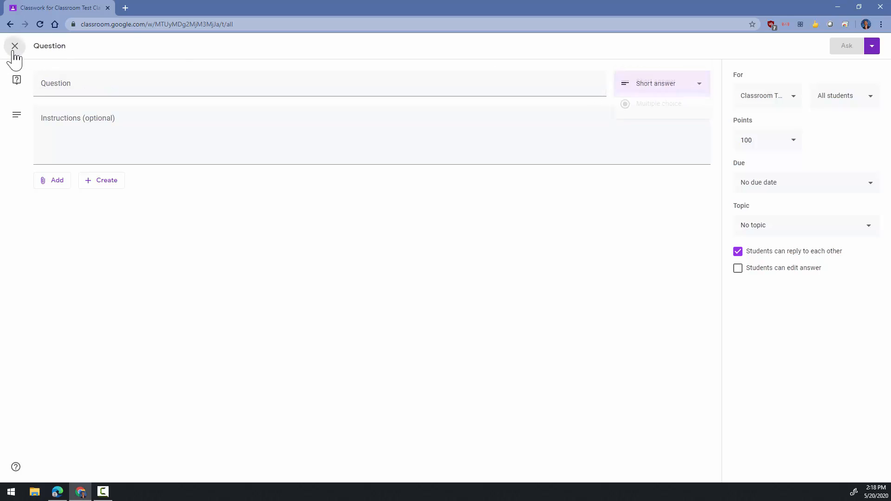
click(15, 45)
Examine the topic choices for a new material, close the form unposted, and look through the topics on the Classwork page.
click(289, 89)
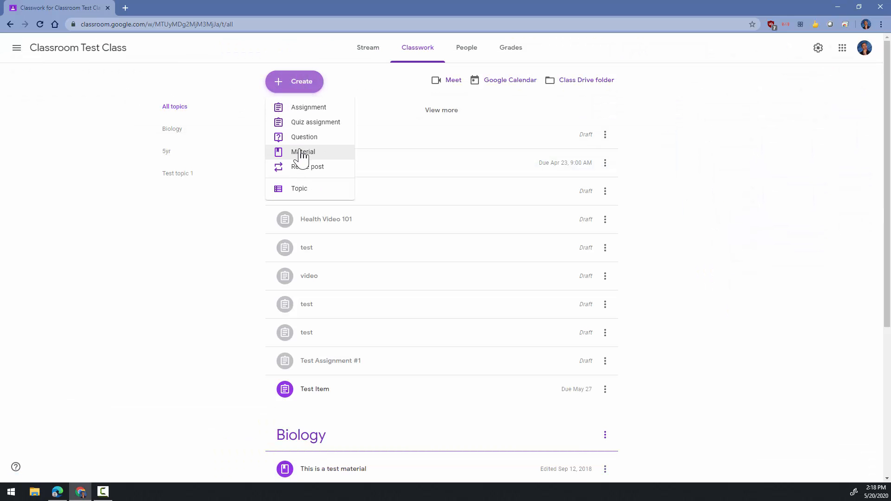
click(303, 153)
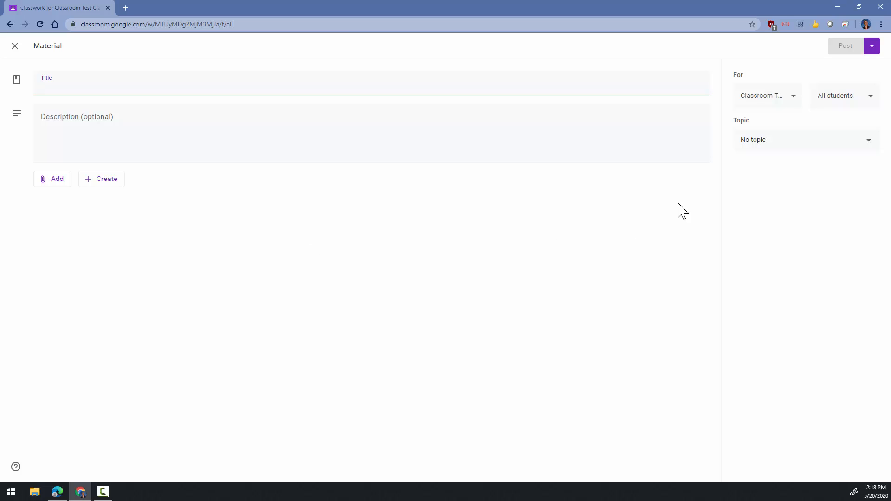
click(853, 143)
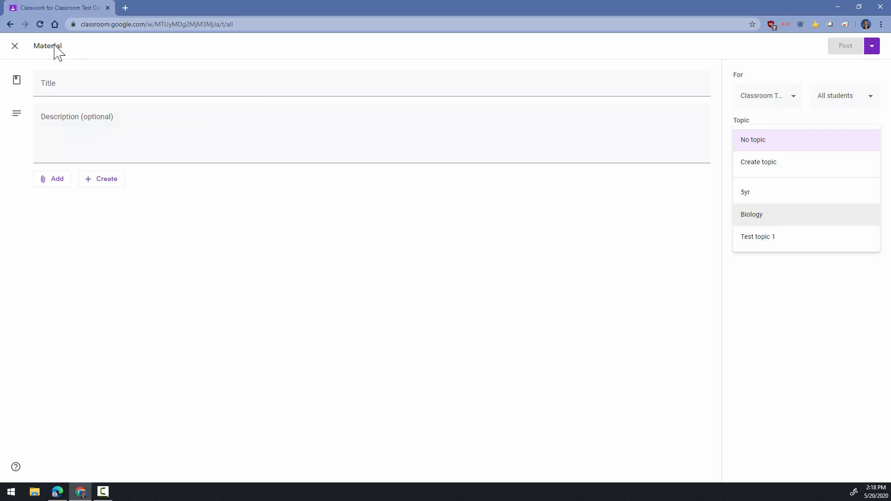
click(14, 46)
scroll(397, 235, down, 5)
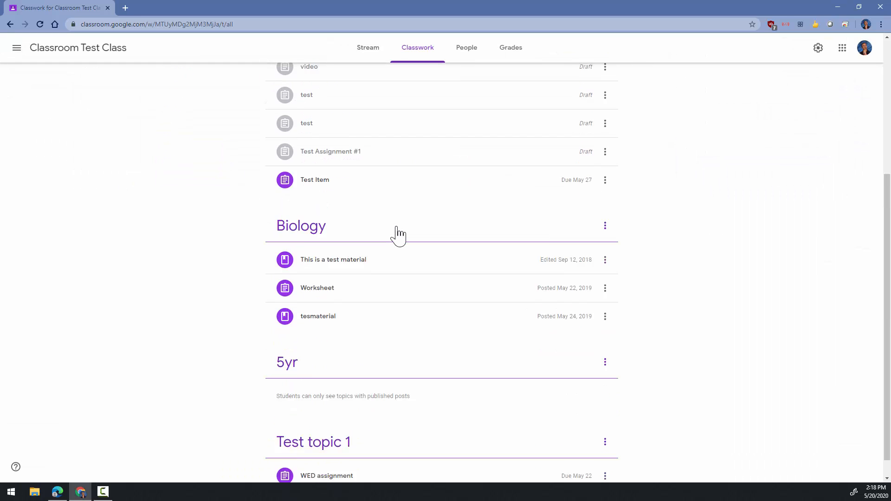
scroll(397, 235, up, 4)
scroll(398, 235, down, 2)
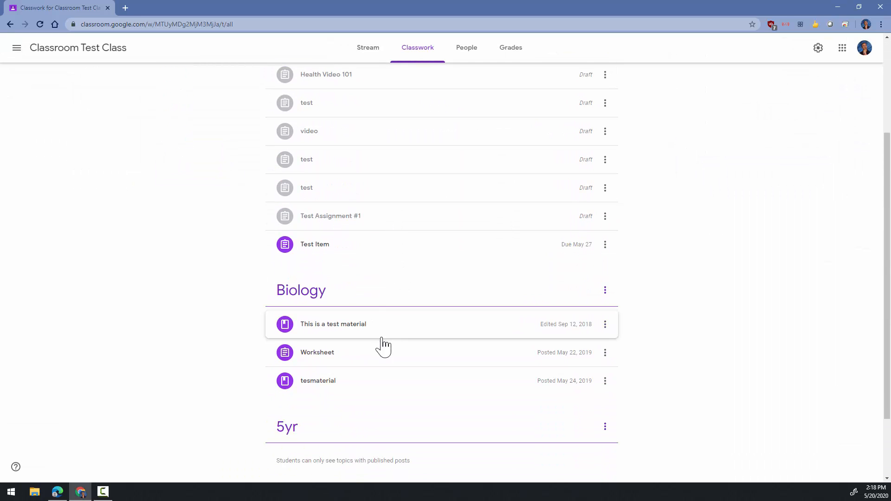
scroll(364, 325, up, 3)
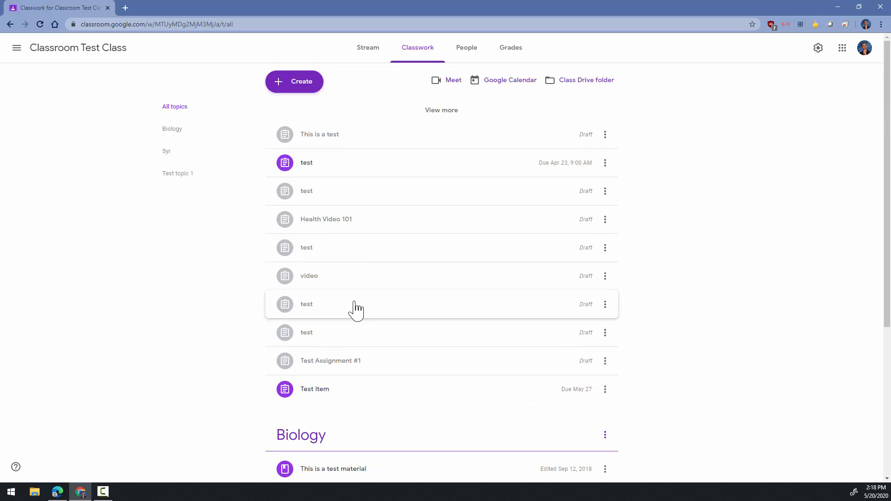
Reuse Test Assignment #1 from Classroom Test Class #2 with new copies of all attachments, closing it as a draft.
click(302, 83)
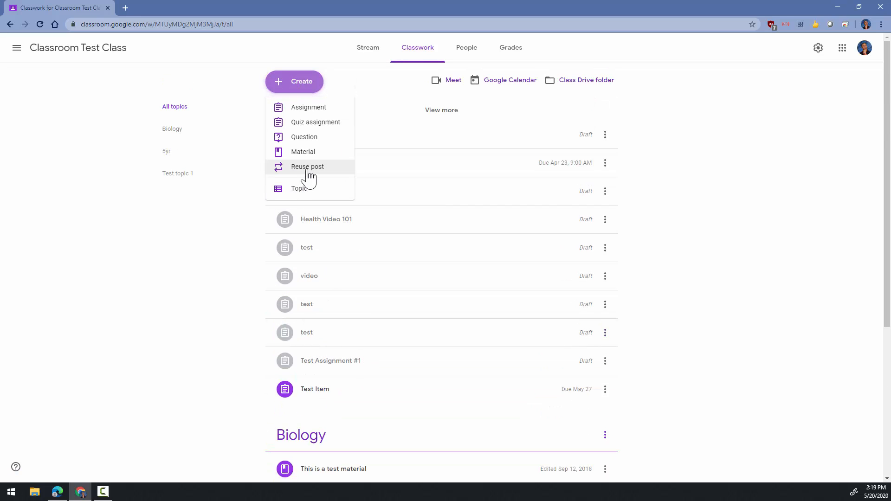
click(307, 167)
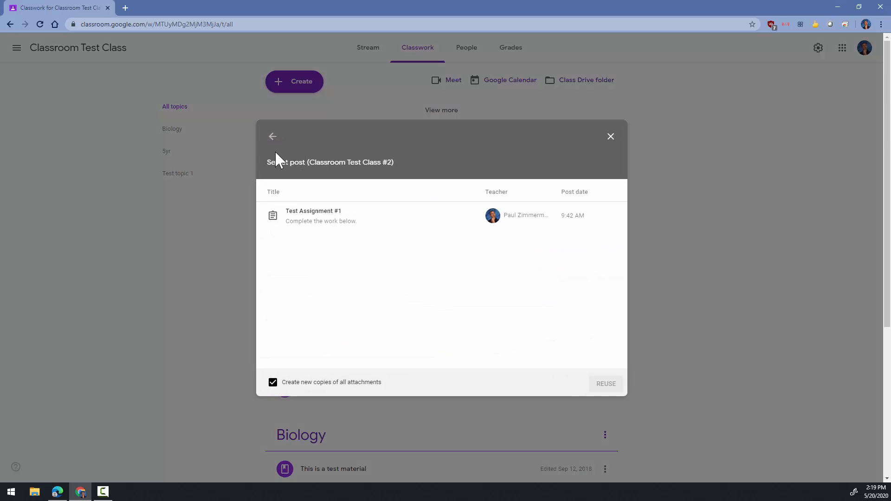
click(273, 137)
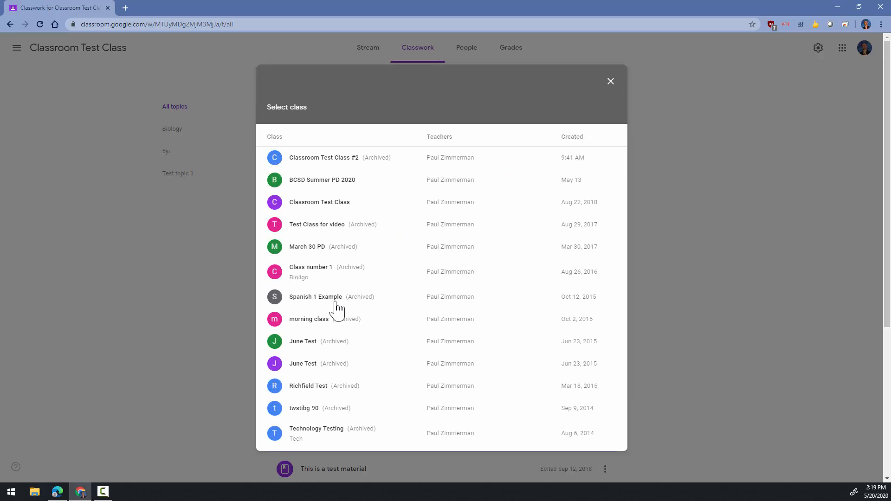
click(327, 161)
click(318, 211)
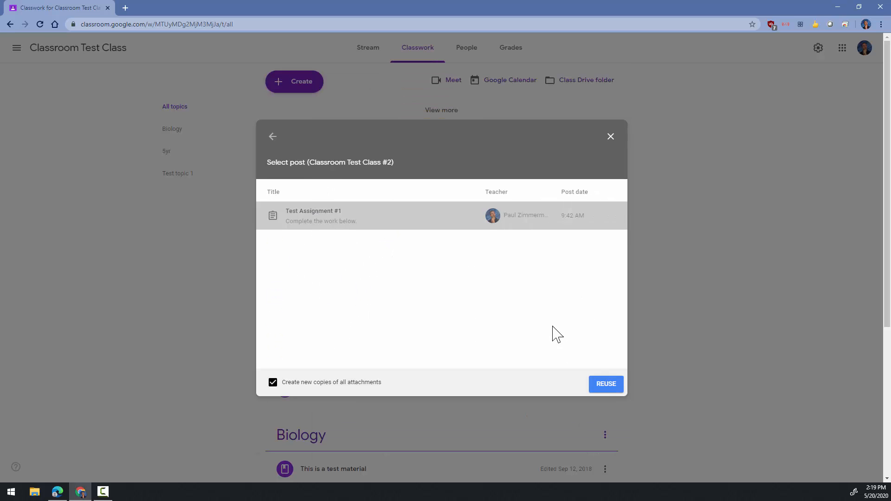
click(605, 383)
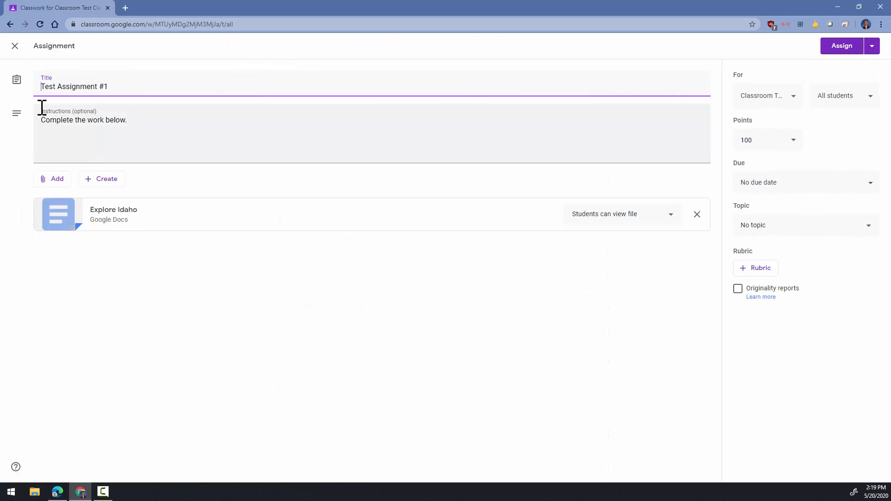
click(15, 46)
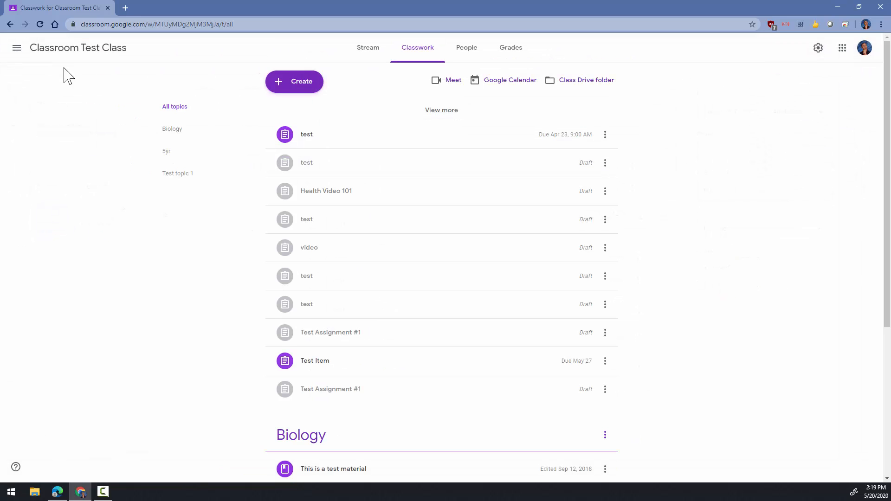
View the form for adding a topic, cancel it, and look over the Classwork page's topics.
click(299, 86)
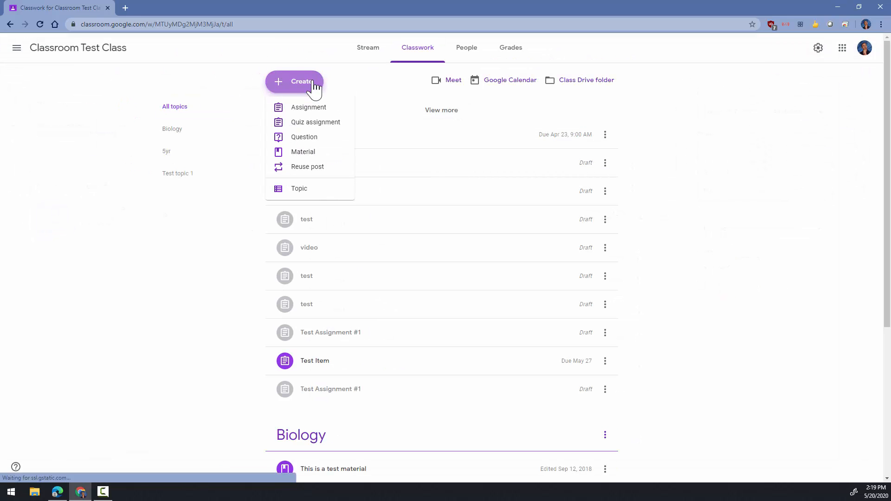
click(306, 189)
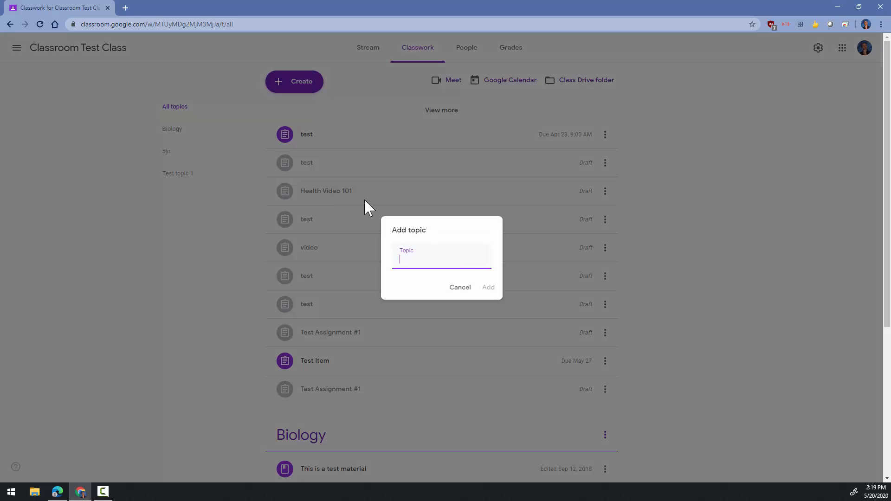
click(460, 288)
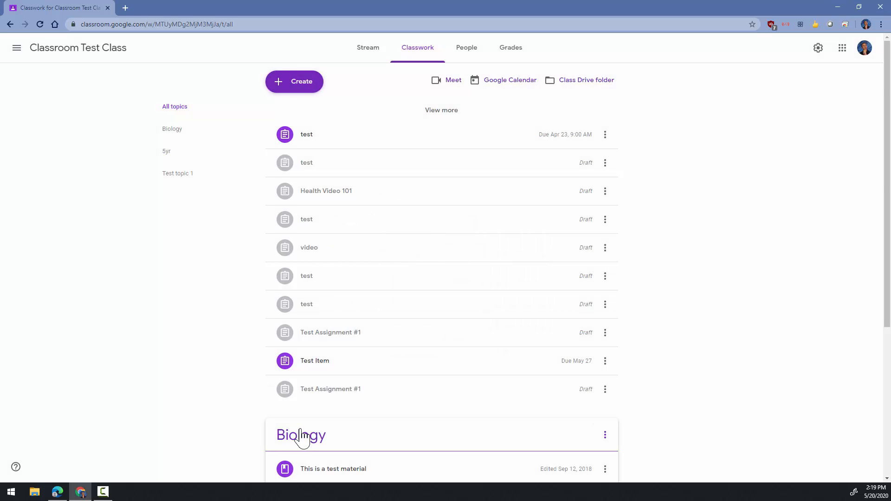
scroll(302, 435, down, 5)
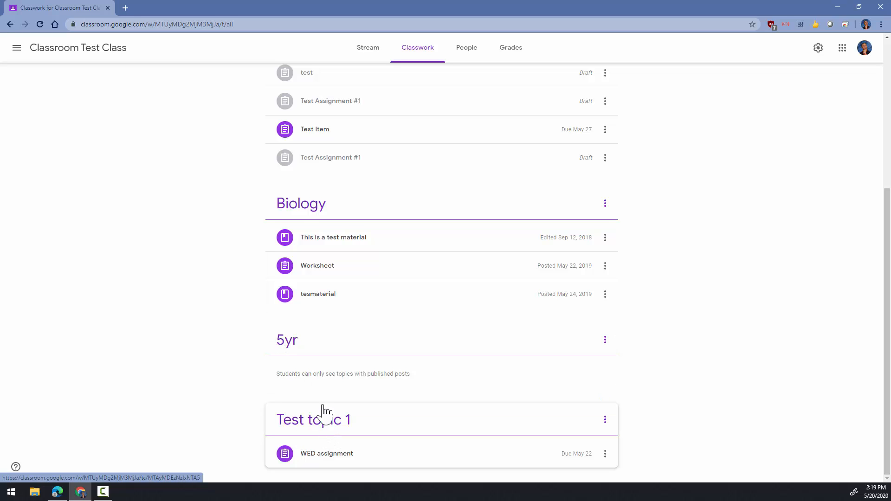
scroll(324, 410, up, 3)
scroll(324, 411, up, 2)
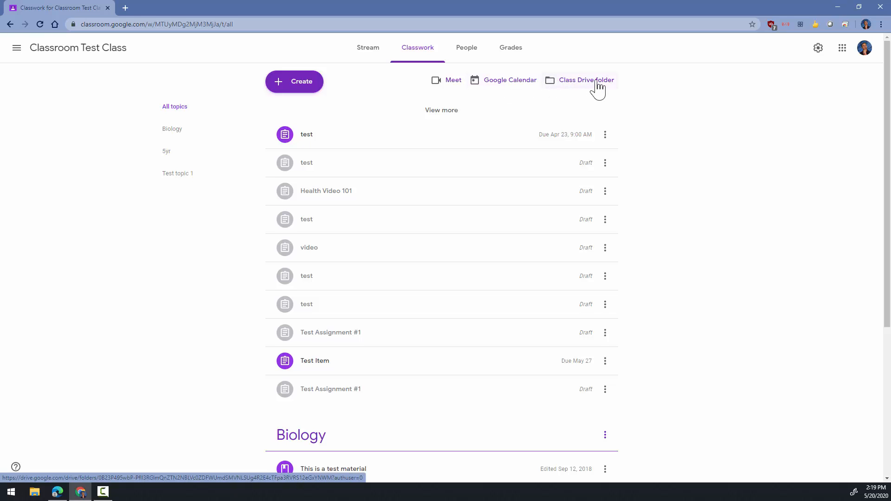
scroll(597, 88, down, 1)
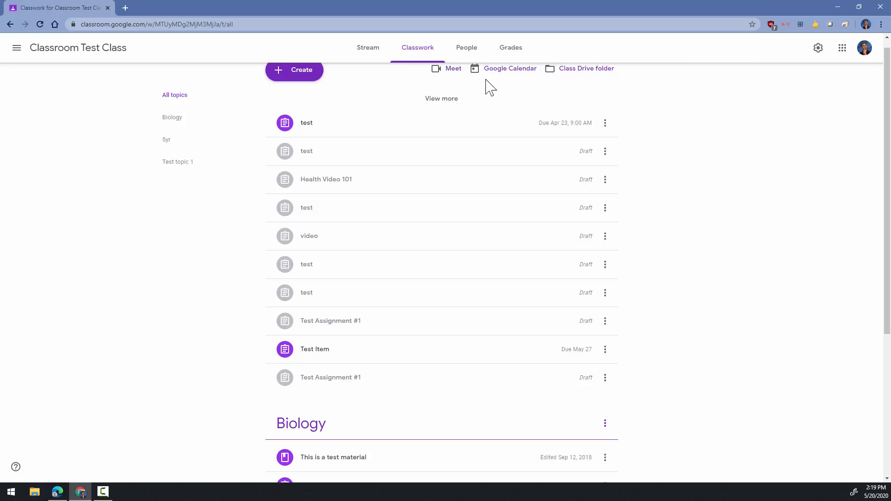
View the class's People and Grades pages, and return through Classwork to the Stream.
click(461, 52)
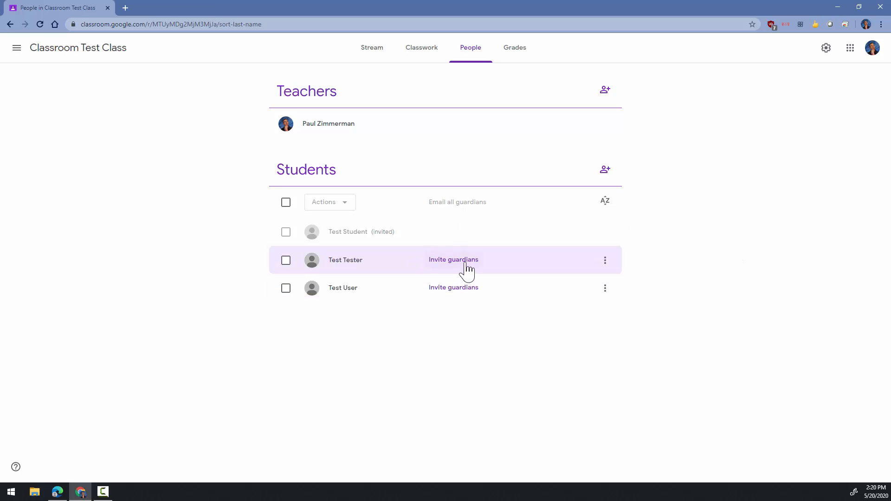
click(513, 50)
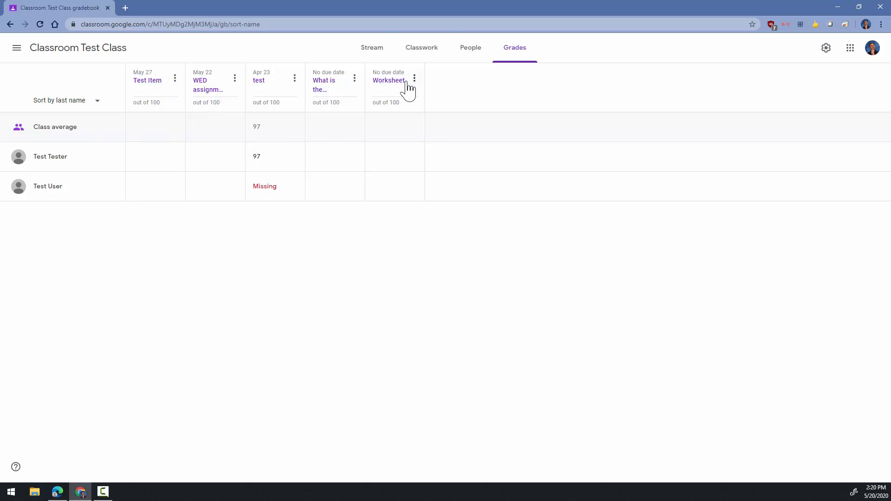
click(427, 54)
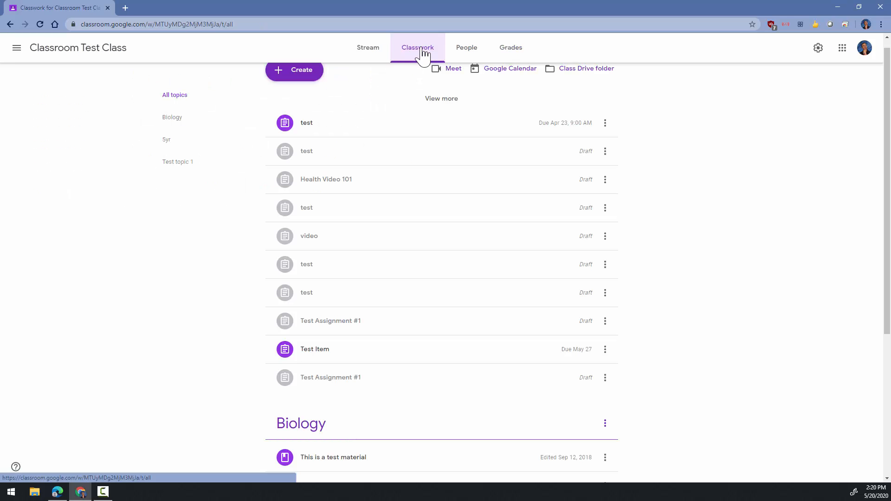
click(371, 52)
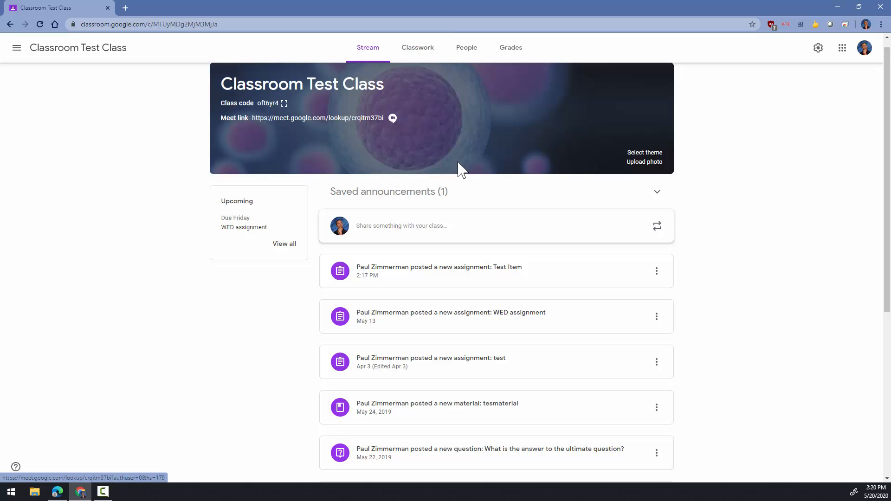
Open the class settings and review the General and Grading sections.
click(818, 49)
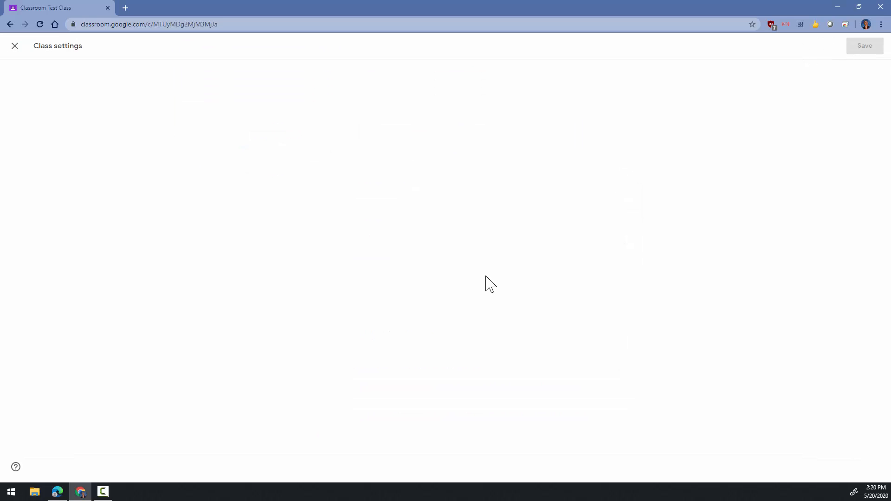
scroll(382, 258, down, 3)
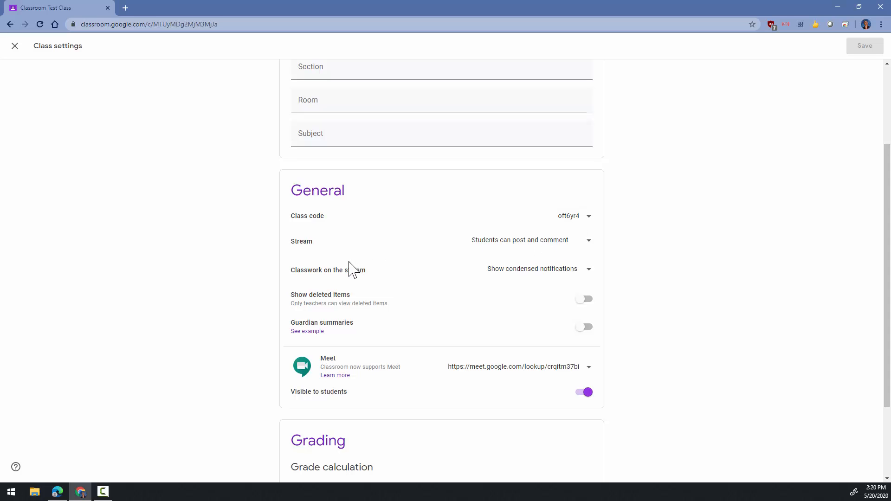
scroll(353, 269, down, 2)
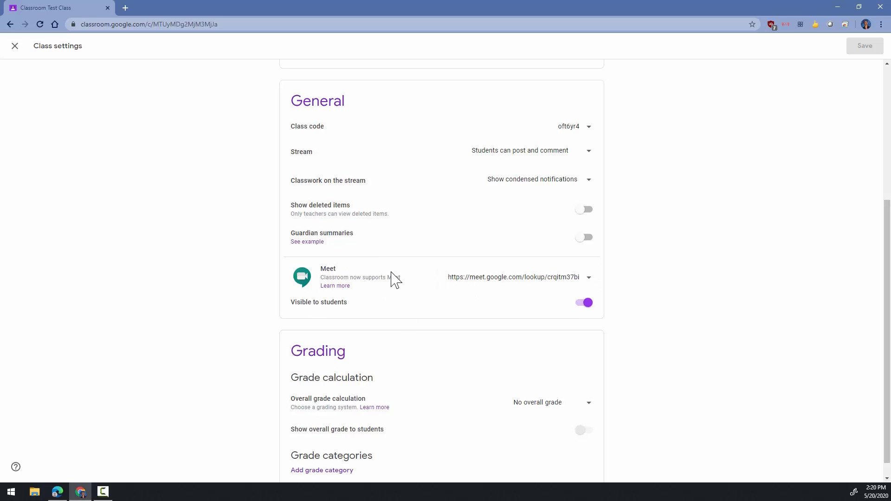
scroll(395, 280, down, 1)
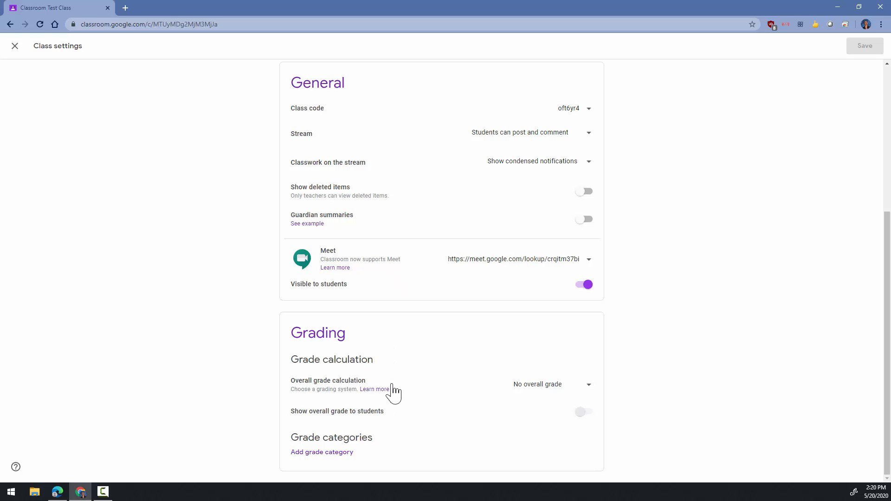